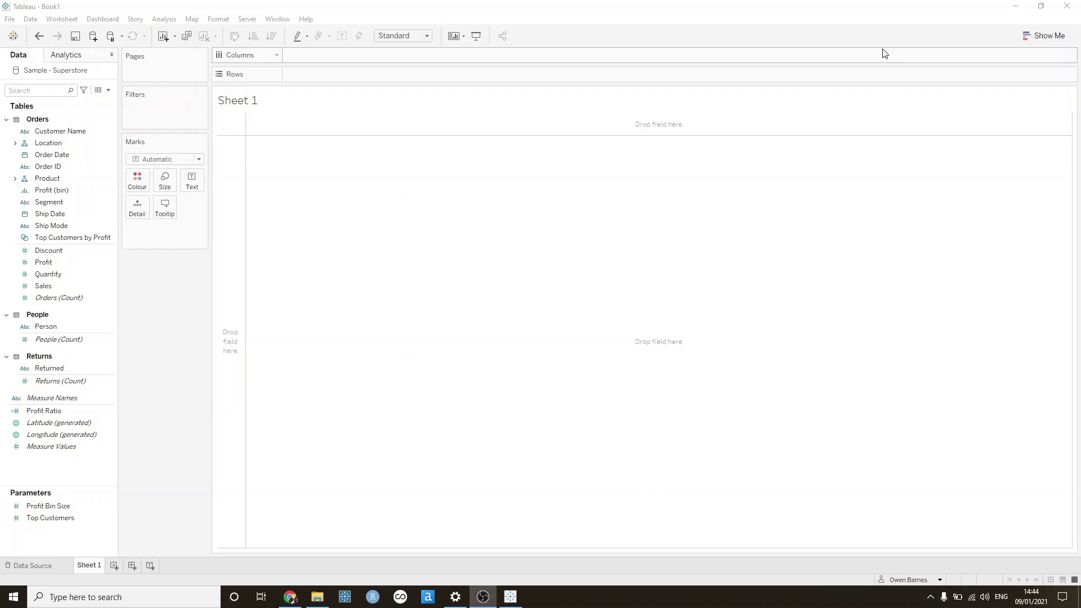
Step: Line-chart SUM(Sales) by continuous MONTH(Order Date), then duplicate the Sales pill on Rows
{"action": "left_click", "coordinate": [67, 155]}
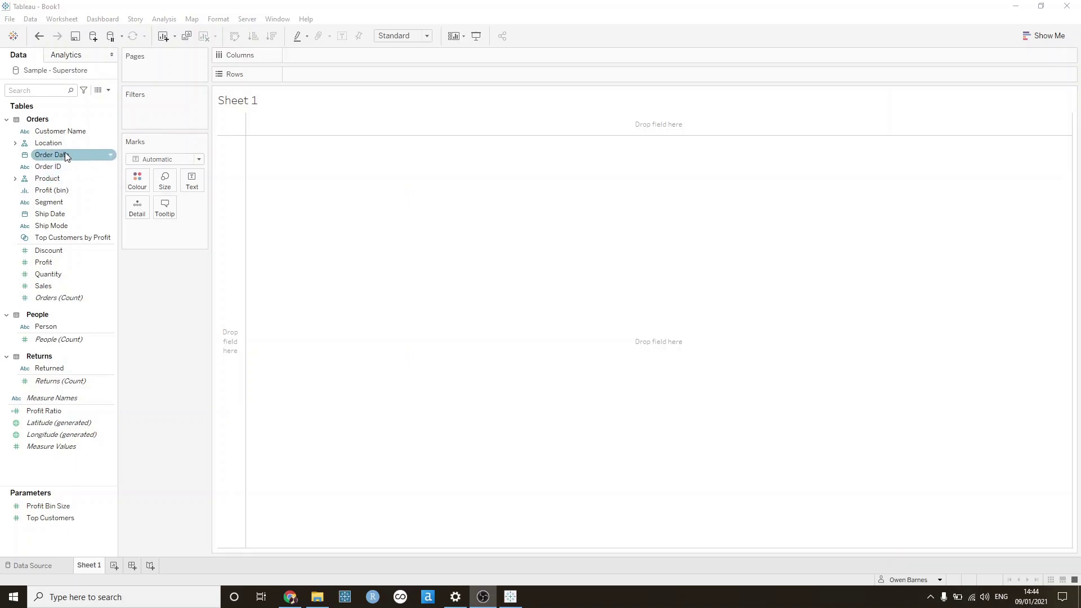
{"action": "left_click_drag", "start_coordinate": [67, 156], "coordinate": [299, 50]}
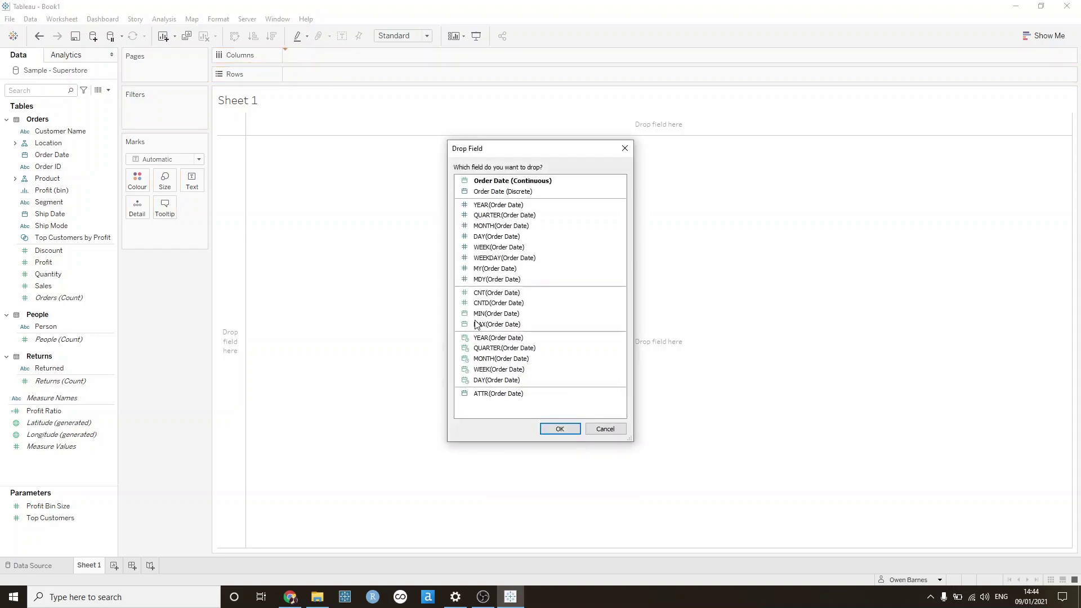
{"action": "double_click", "coordinate": [492, 359]}
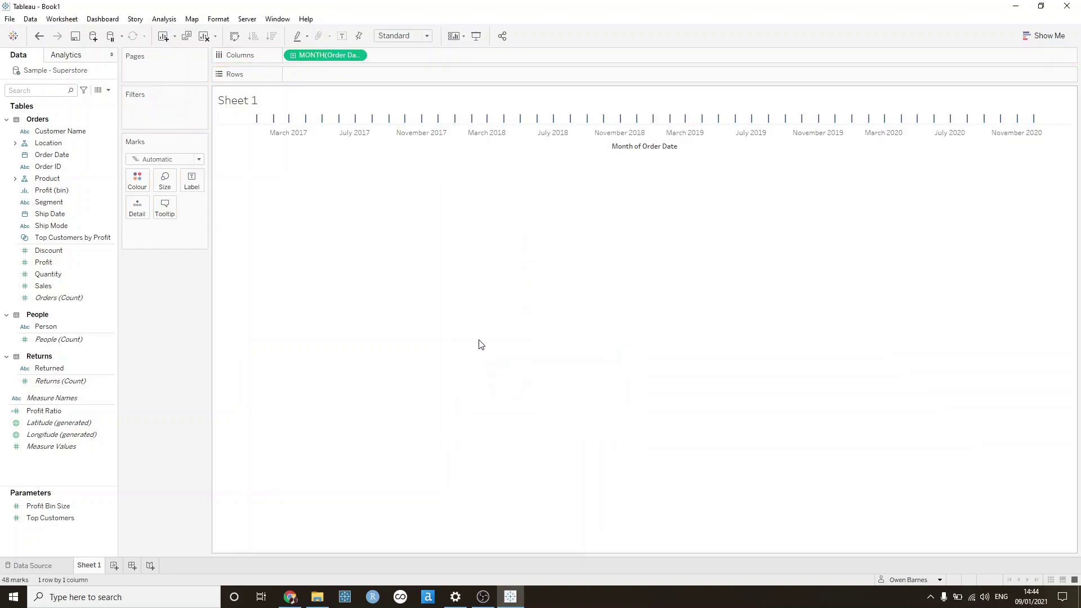
{"action": "mouse_move", "coordinate": [43, 286]}
{"action": "left_mouse_down"}
{"action": "mouse_move", "coordinate": [55, 294]}
{"action": "mouse_move", "coordinate": [335, 79]}
{"action": "left_mouse_up"}
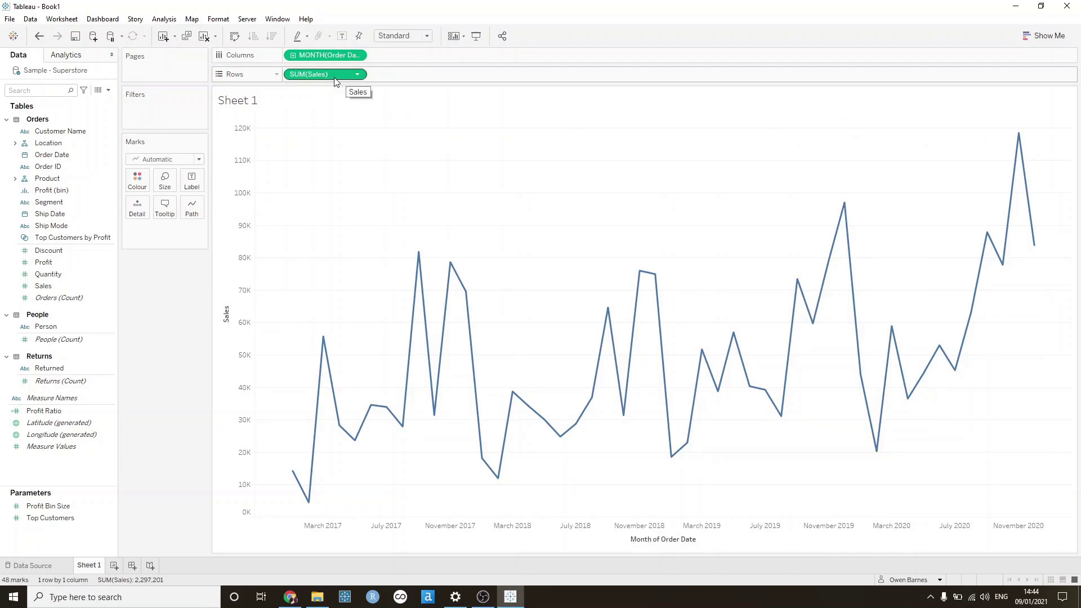
{"action": "left_click_drag", "start_coordinate": [326, 81], "coordinate": [385, 79]}
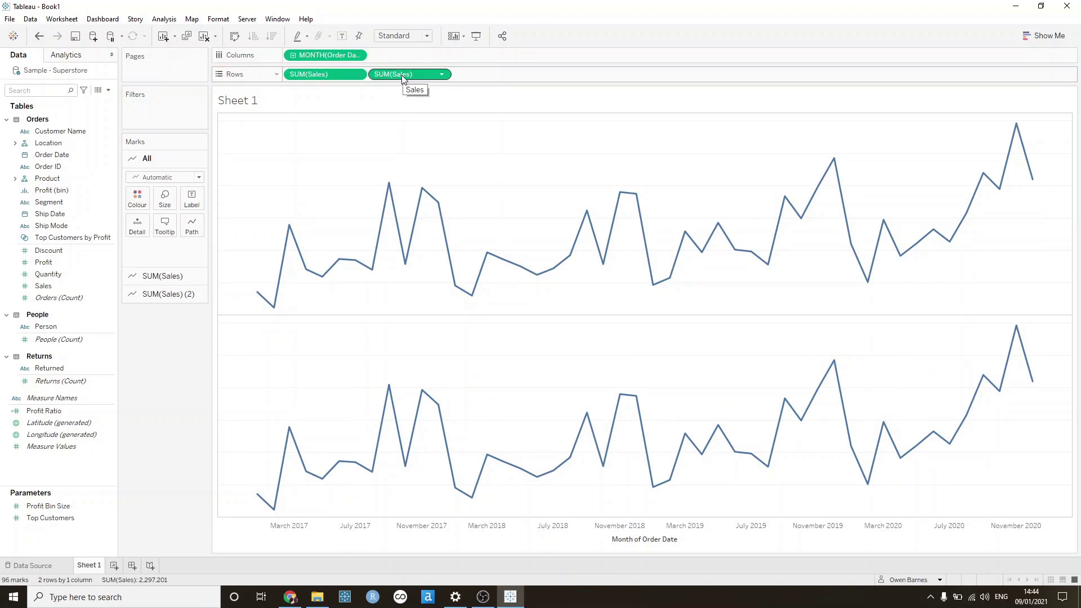
Step: Apply a Difference quick table calculation to the second SUM(Sales) pill
{"action": "left_click", "coordinate": [442, 76]}
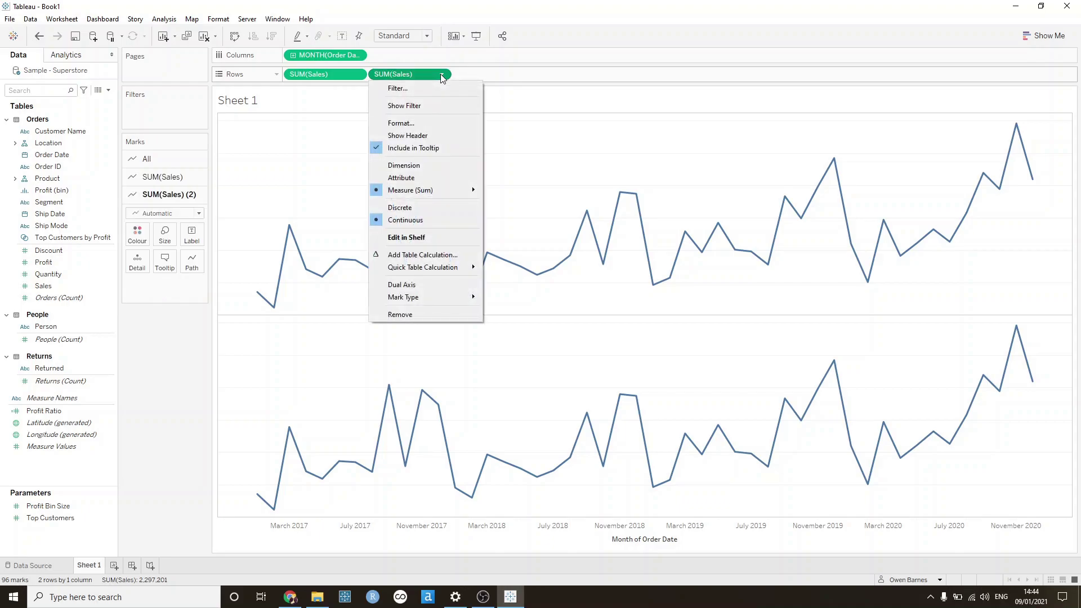
{"action": "mouse_move", "coordinate": [429, 267]}
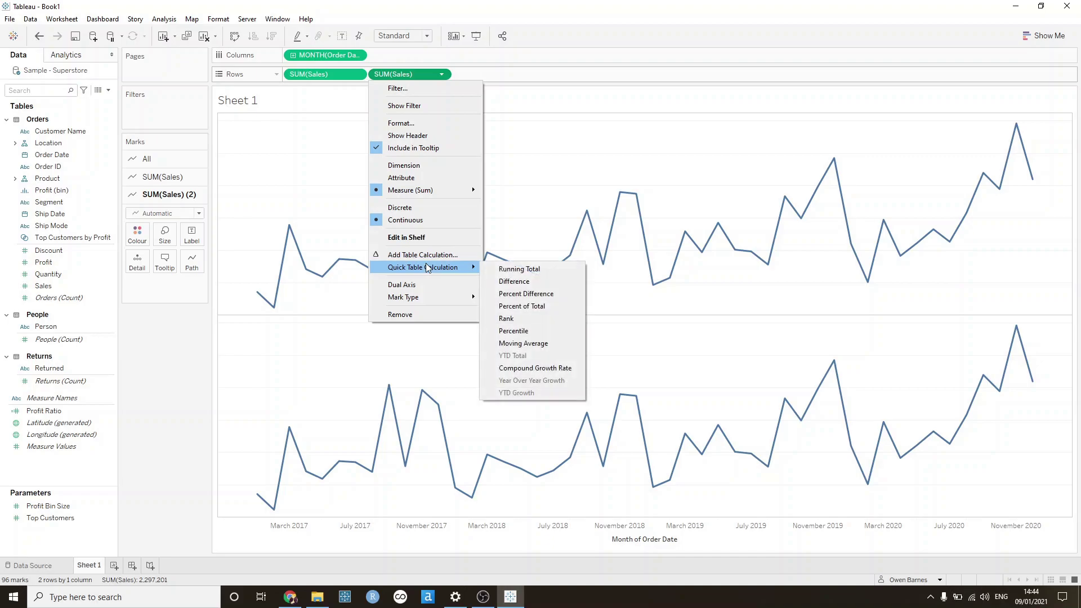
{"action": "left_click", "coordinate": [514, 282]}
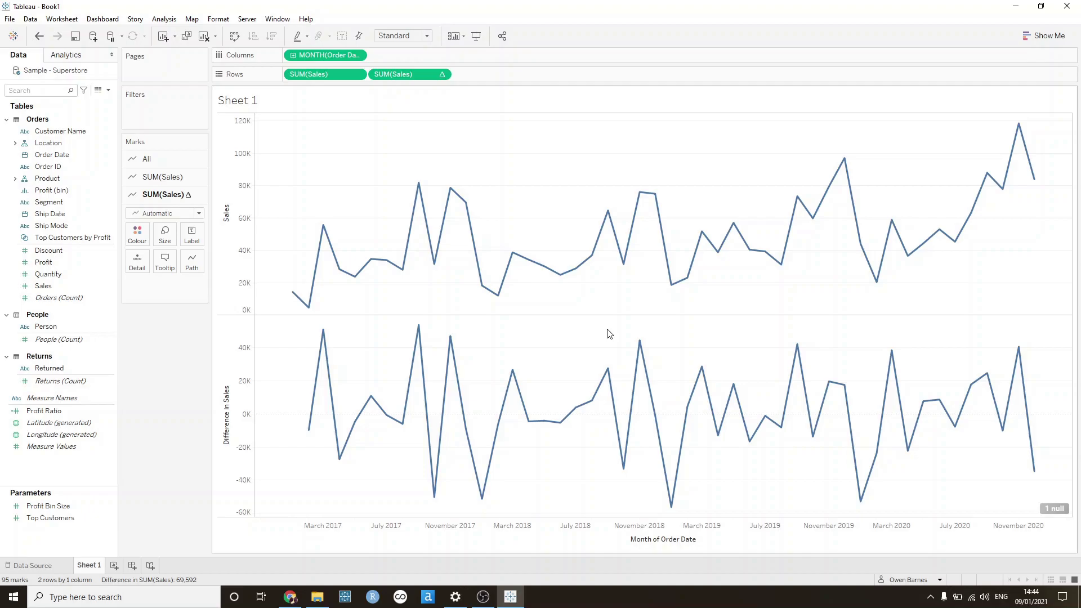
{"action": "left_click", "coordinate": [442, 76]}
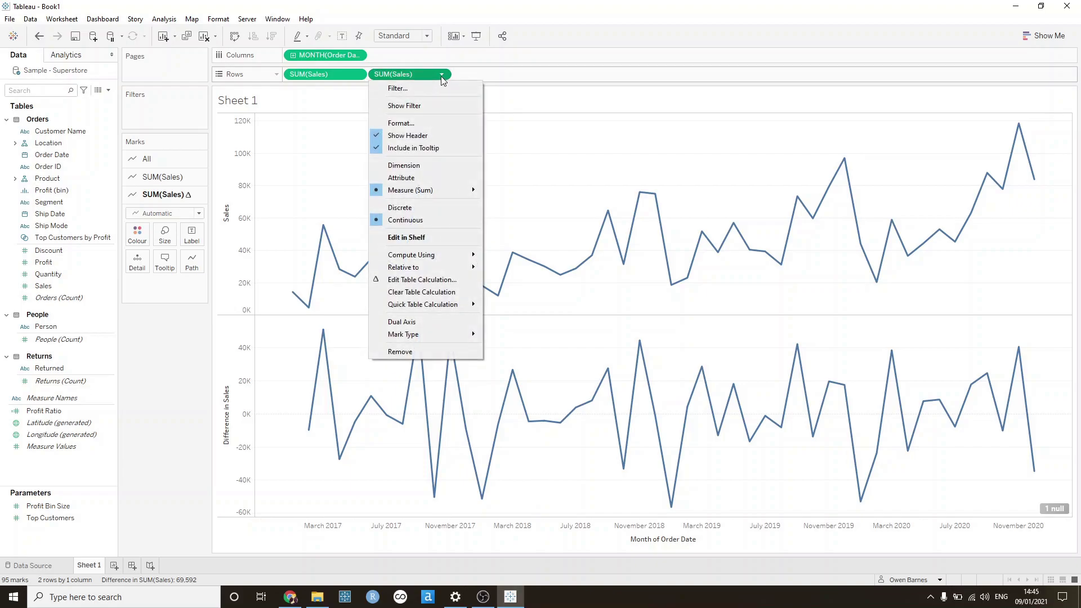
Step: Set the Difference calculation to compute using Specific Dimensions, Month of Order Date
{"action": "left_click", "coordinate": [438, 281]}
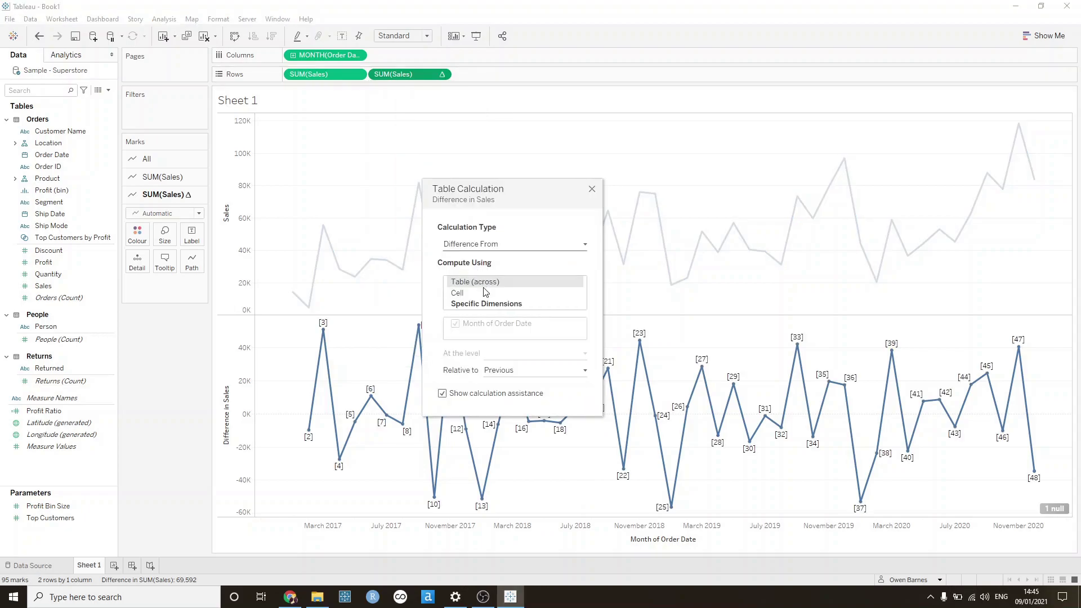
{"action": "left_click", "coordinate": [487, 304]}
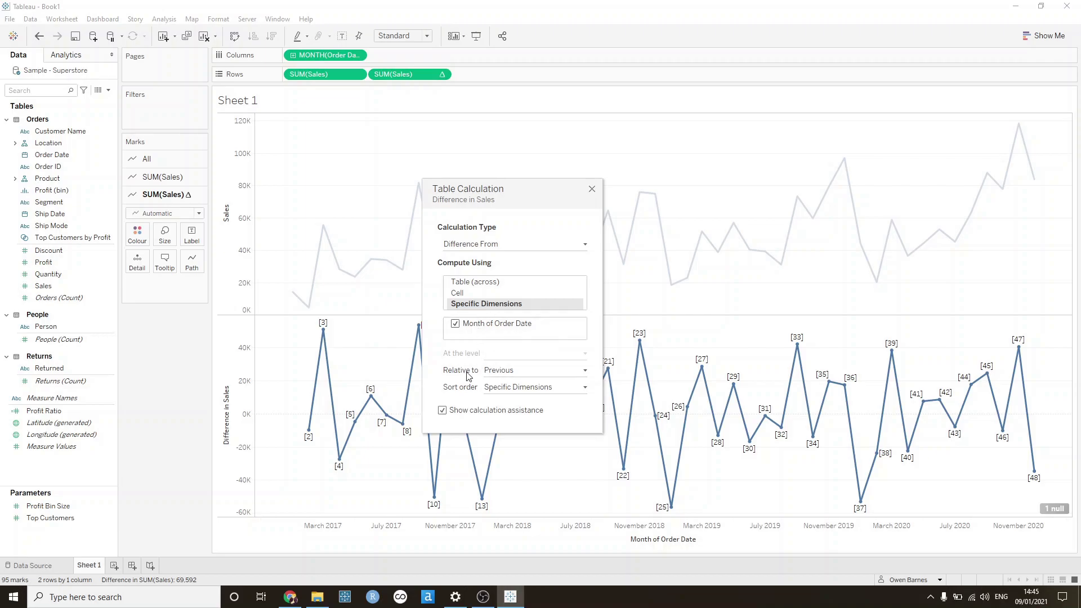
{"action": "left_click", "coordinate": [591, 189]}
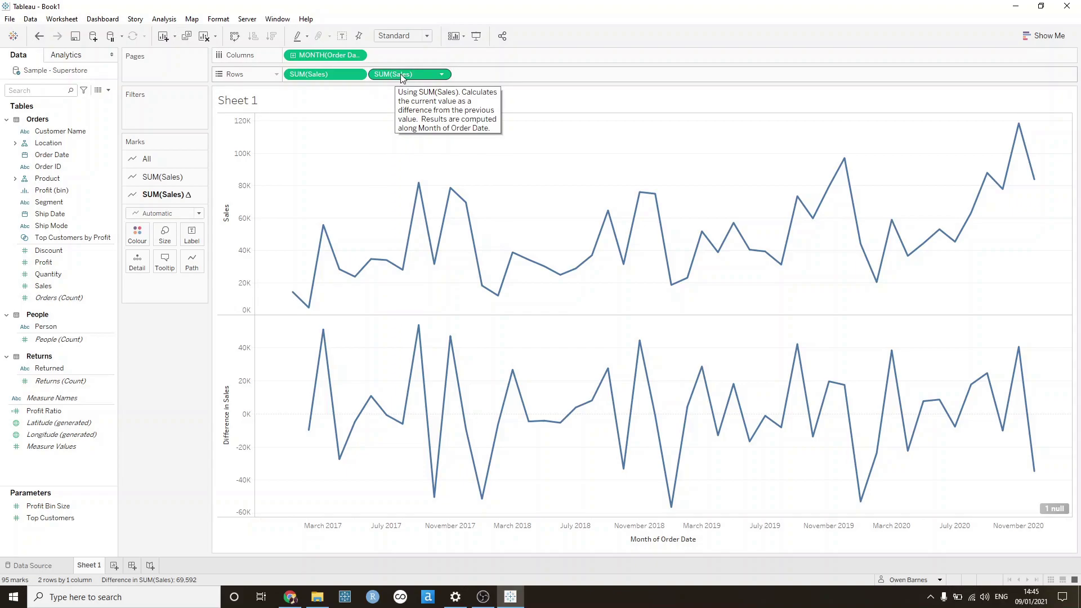
Step: Save the Δ pill as field 'Difference from Previous' and drag it off Rows
{"action": "left_click_drag", "start_coordinate": [400, 73], "coordinate": [68, 287]}
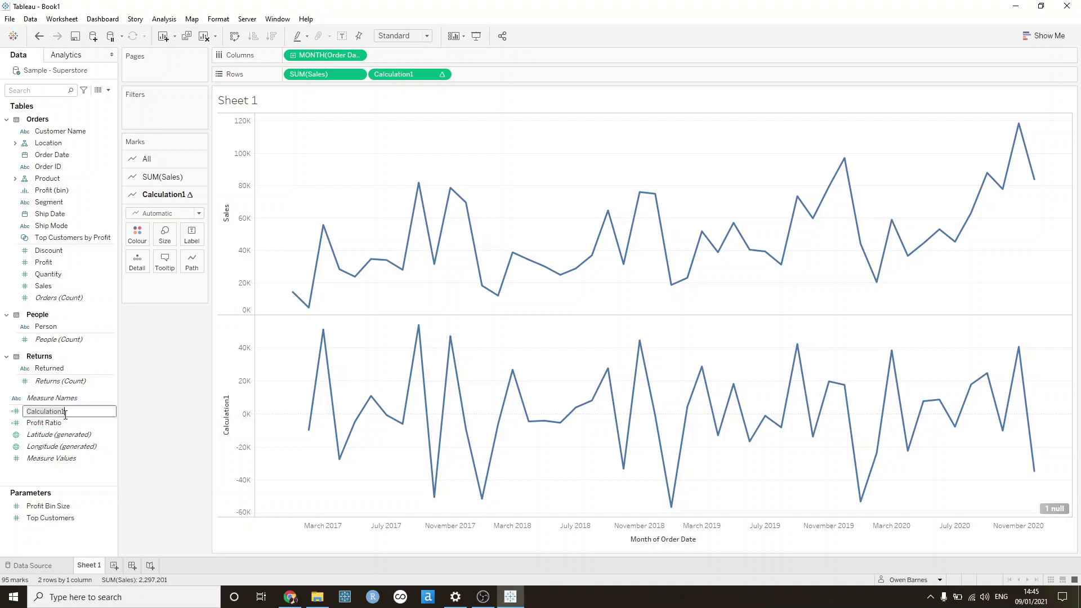
{"action": "type", "text": "Difference from Previous"}
{"action": "key", "text": "Return"}
{"action": "left_click_drag", "start_coordinate": [66, 416], "coordinate": [389, 96]}
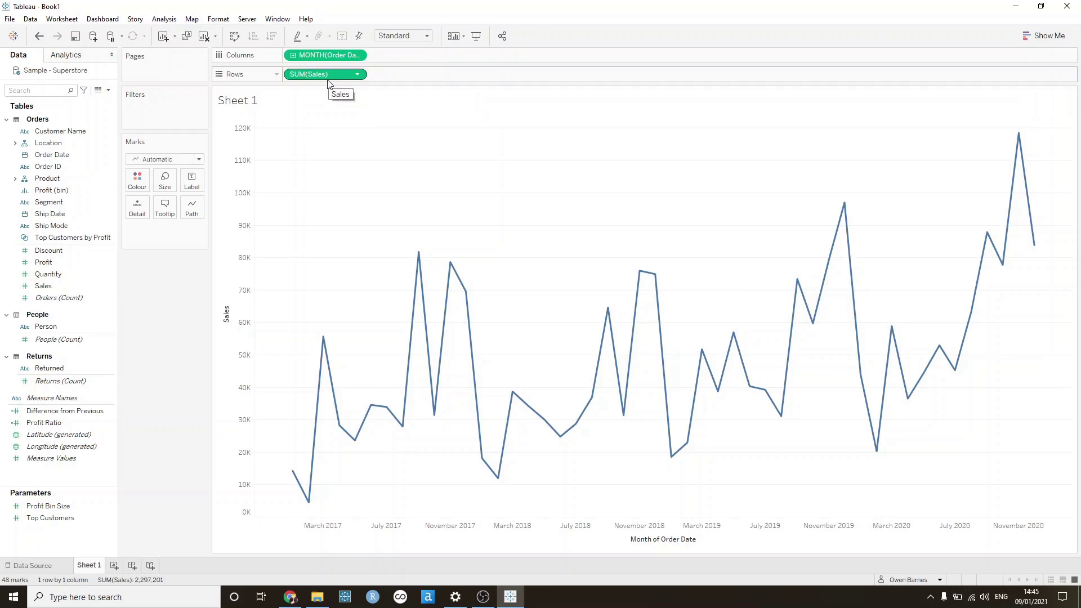
Step: Duplicate SUM(Sales) on Rows and set SUM(Sales) (2) mark type to Circle
{"action": "left_click_drag", "start_coordinate": [328, 83], "coordinate": [390, 76]}
{"action": "mouse_move", "coordinate": [404, 81]}
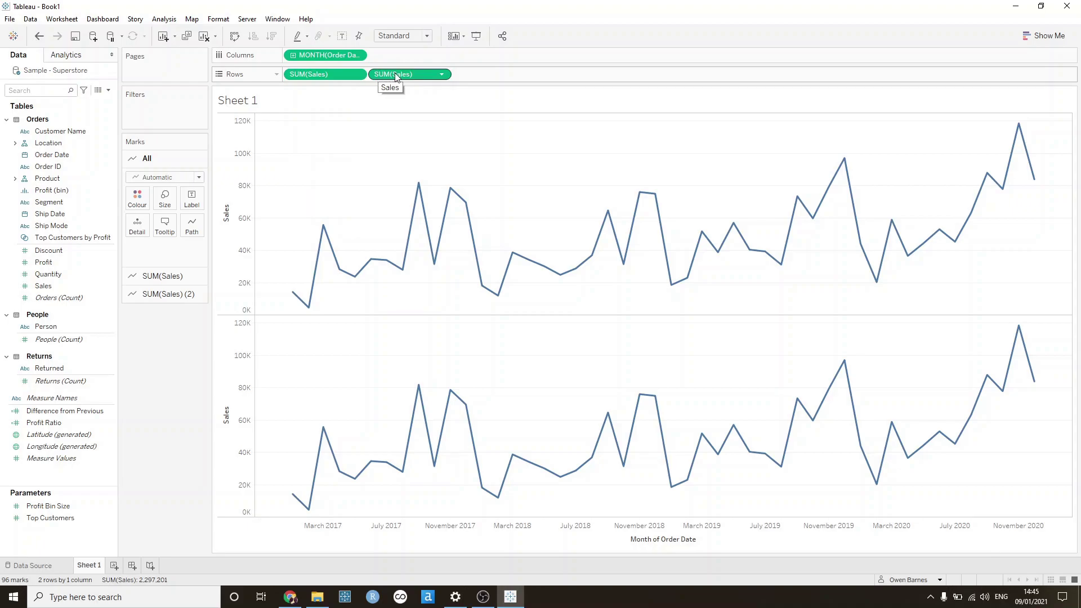
{"action": "left_click", "coordinate": [171, 295]}
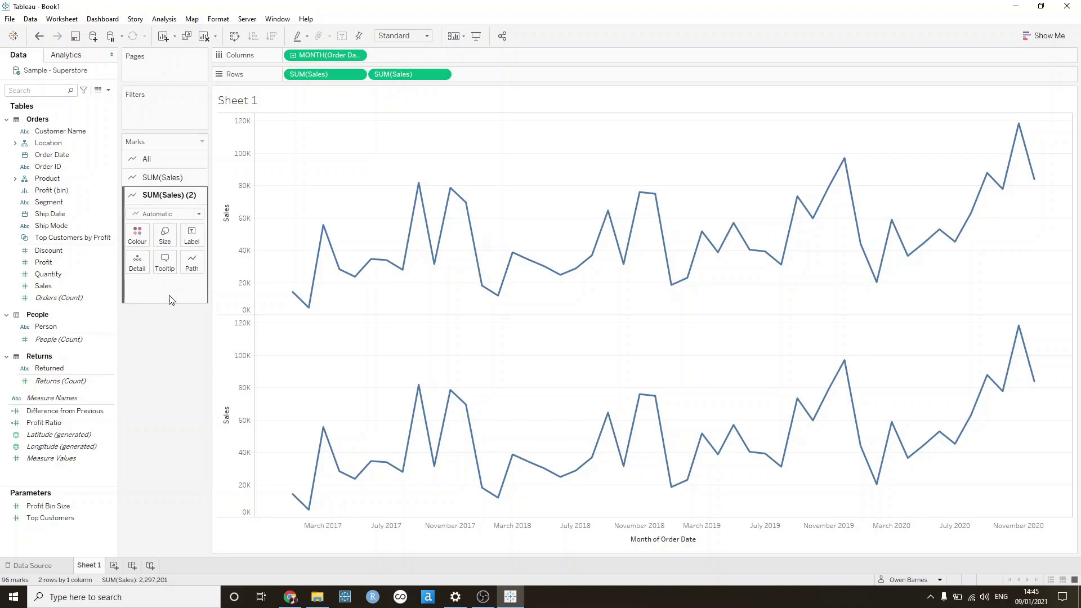
{"action": "left_click", "coordinate": [158, 215]}
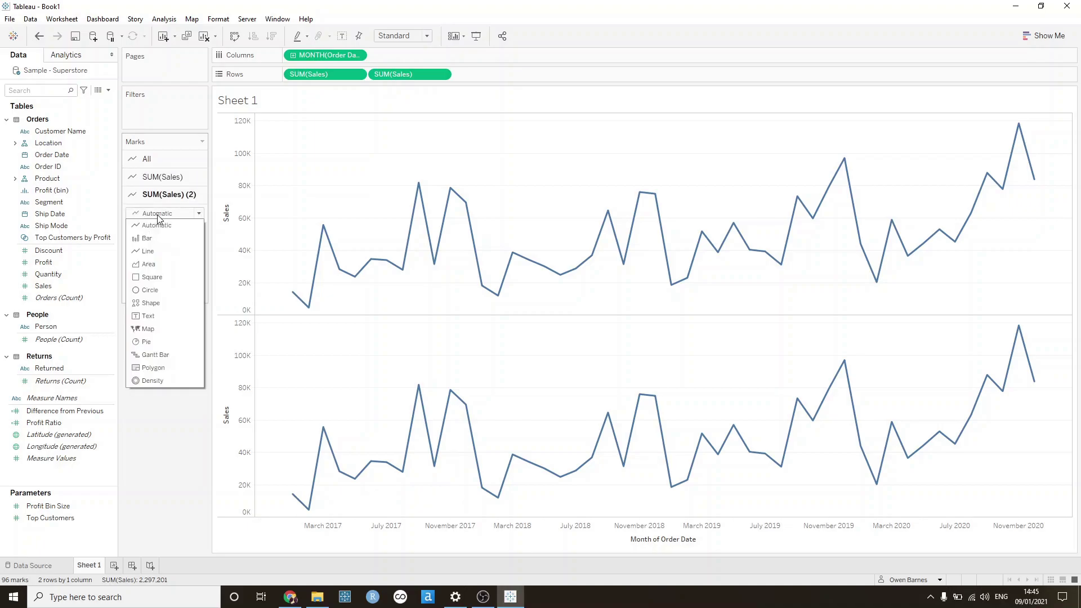
{"action": "left_click", "coordinate": [150, 289]}
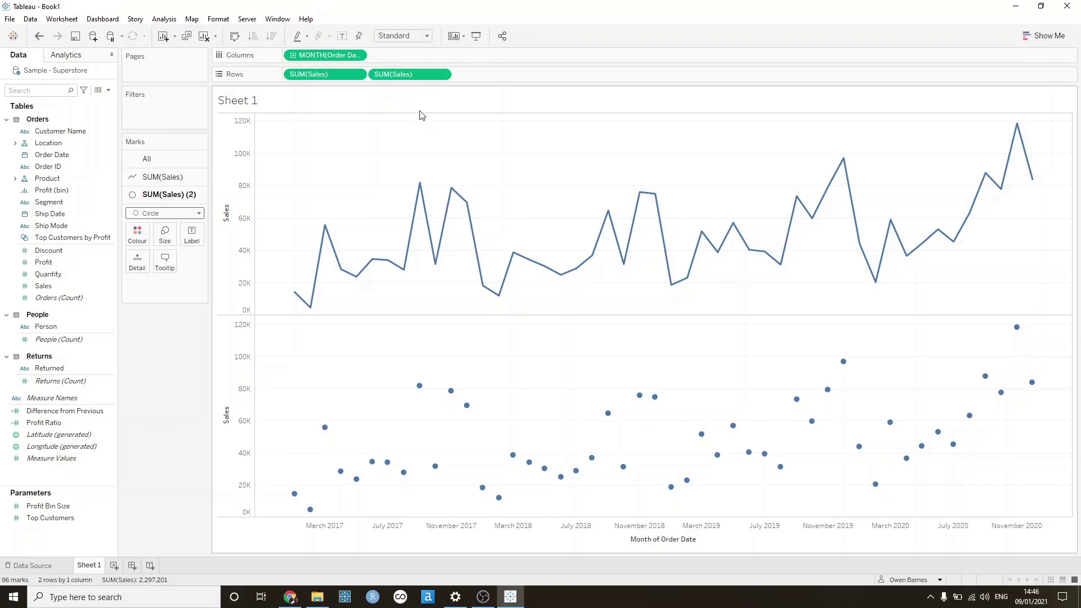
Step: Make the second SUM(Sales) a dual axis and synchronise it with the first axis
{"action": "right_click", "coordinate": [411, 78]}
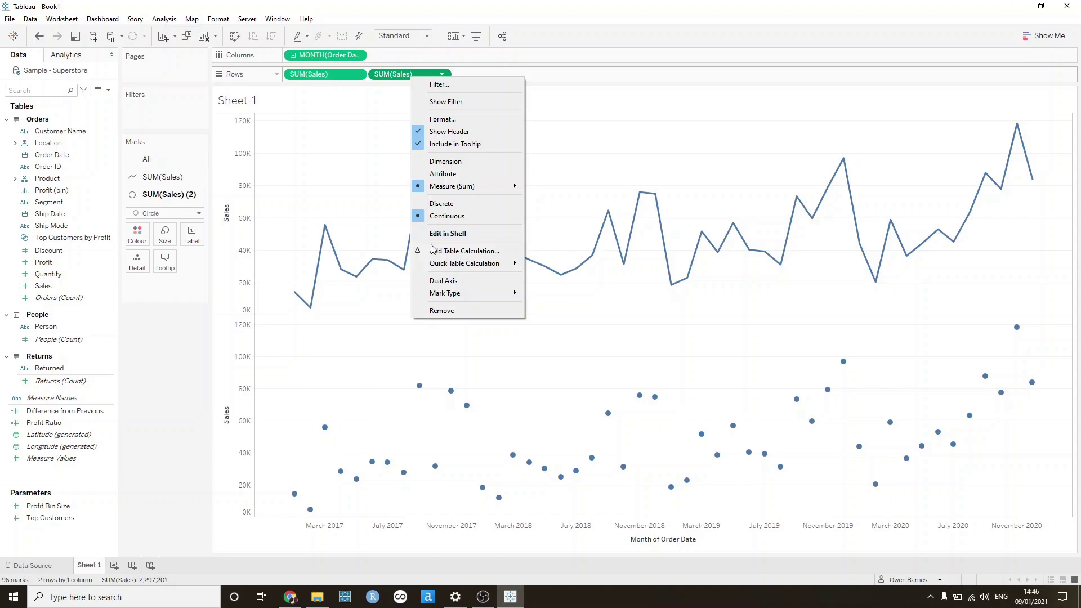
{"action": "left_click", "coordinate": [442, 280]}
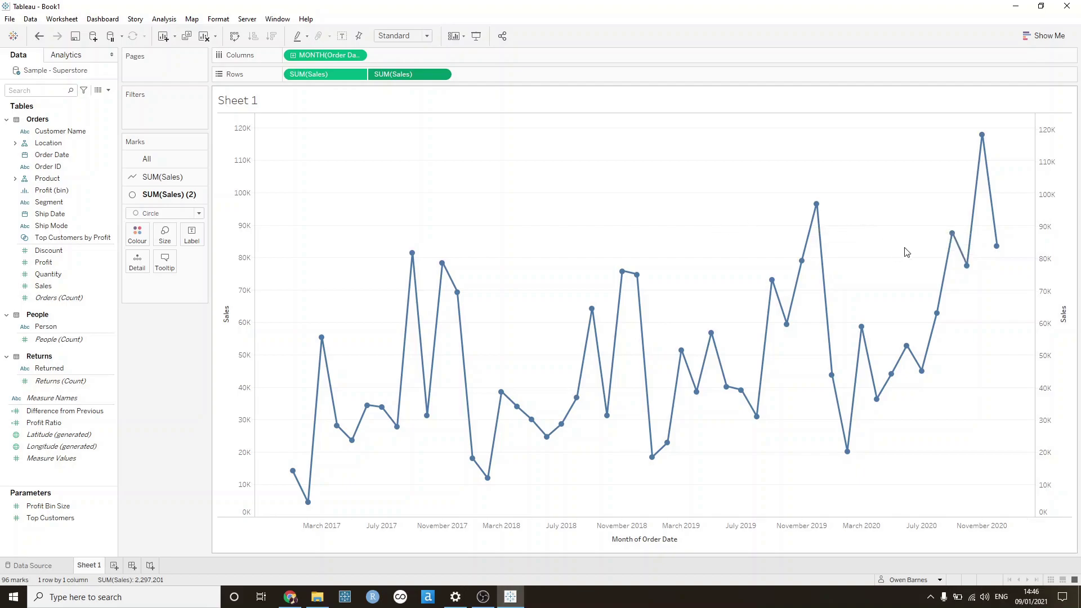
{"action": "right_click", "coordinate": [1055, 261]}
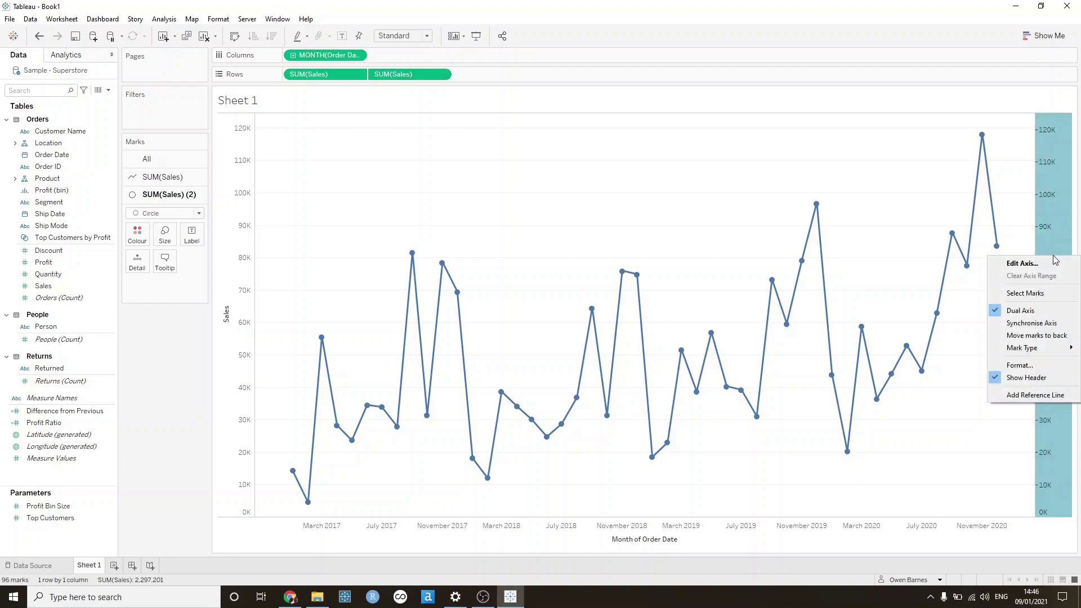
{"action": "left_click", "coordinate": [1023, 324]}
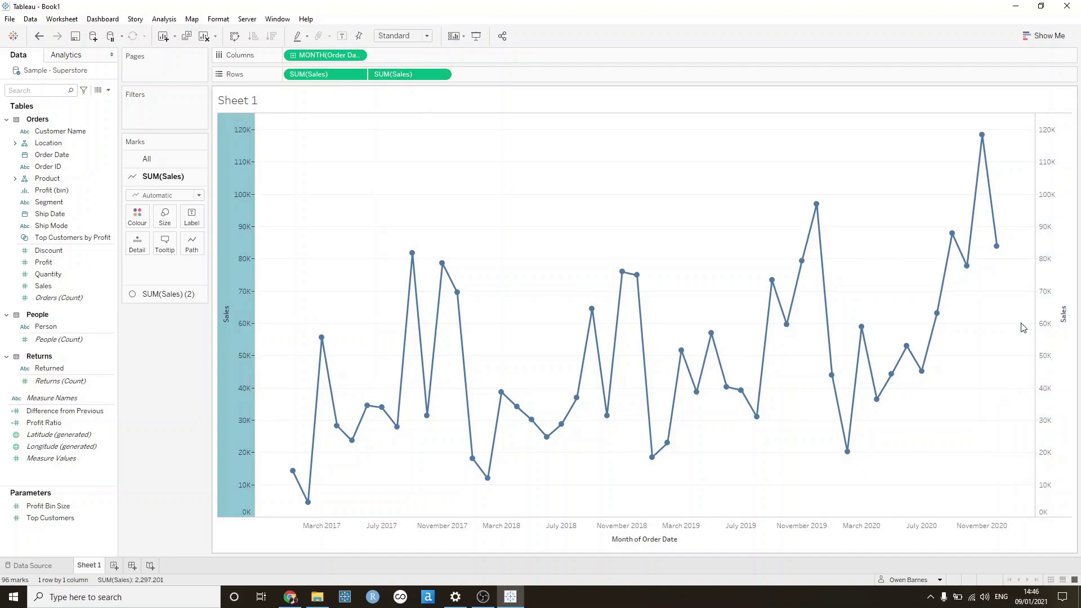
Step: Create calculated field 'Coloured Indicator' defined as [Difference from Previous] > 0
{"action": "left_click", "coordinate": [108, 91]}
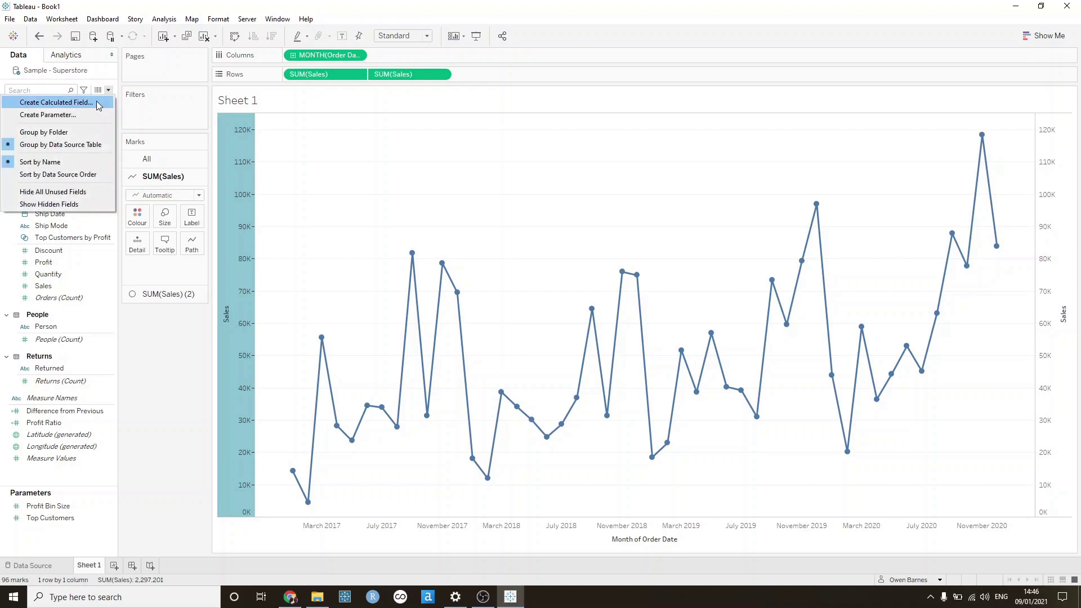
{"action": "left_click", "coordinate": [96, 102]}
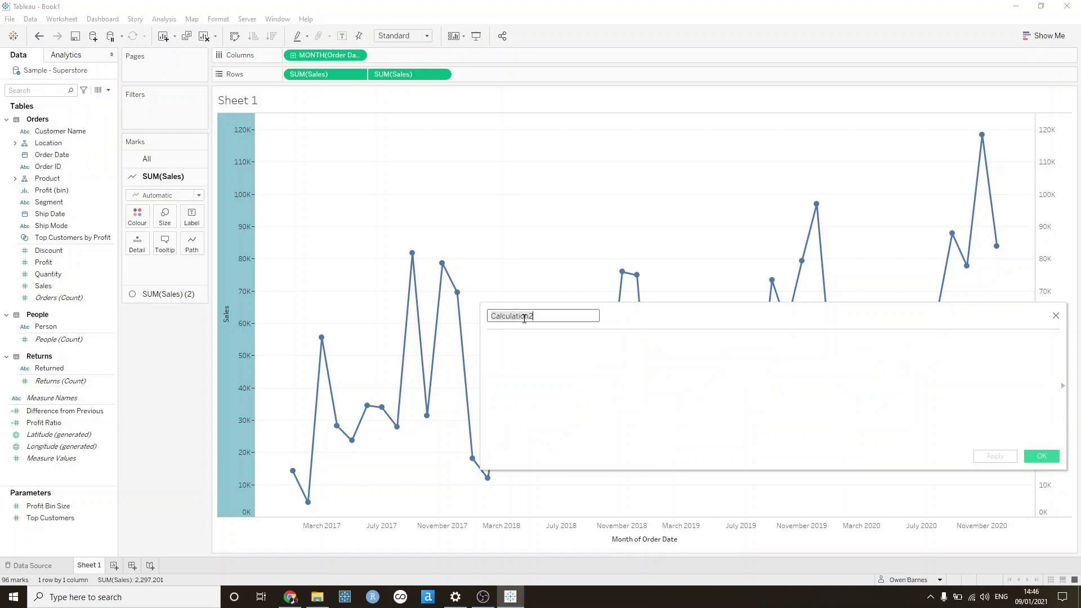
{"action": "type", "text": "Colou"}
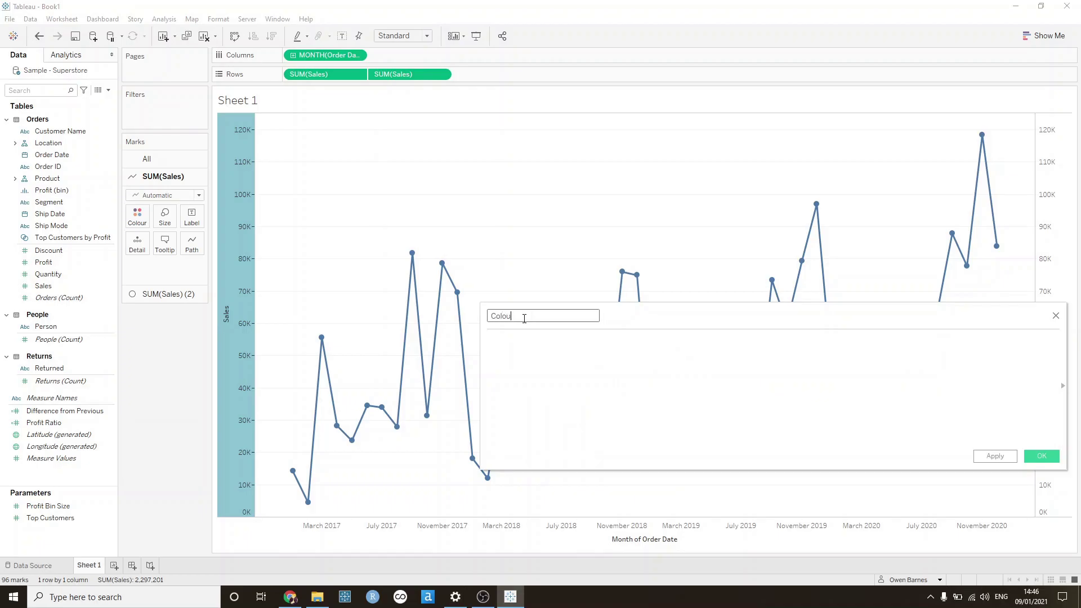
{"action": "type", "text": "red Indicator"}
{"action": "left_click", "coordinate": [52, 411]}
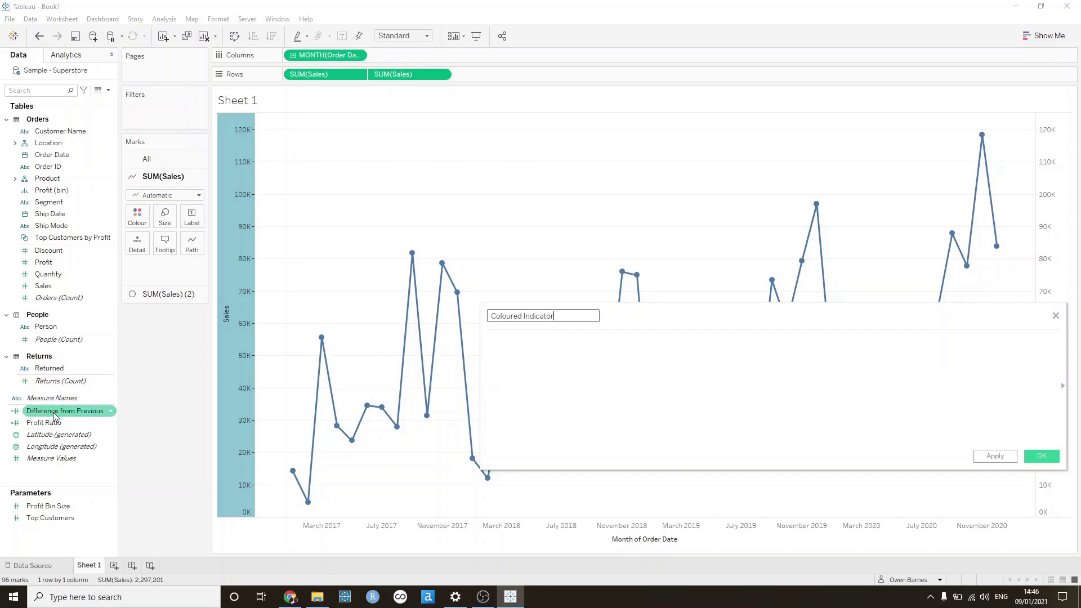
{"action": "left_click_drag", "start_coordinate": [51, 416], "coordinate": [511, 366]}
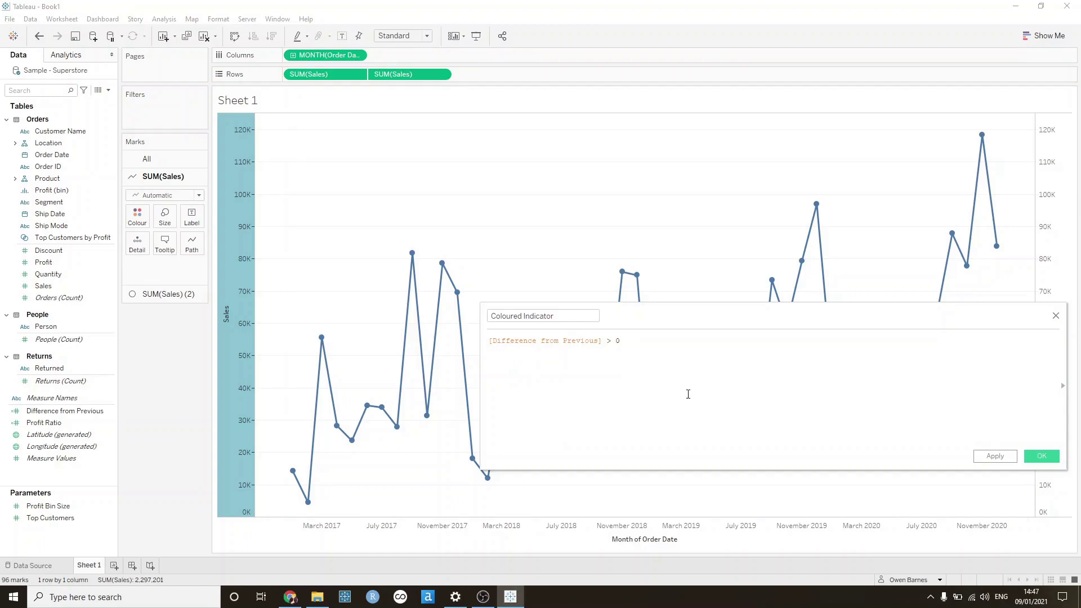
{"action": "left_click", "coordinate": [1045, 458]}
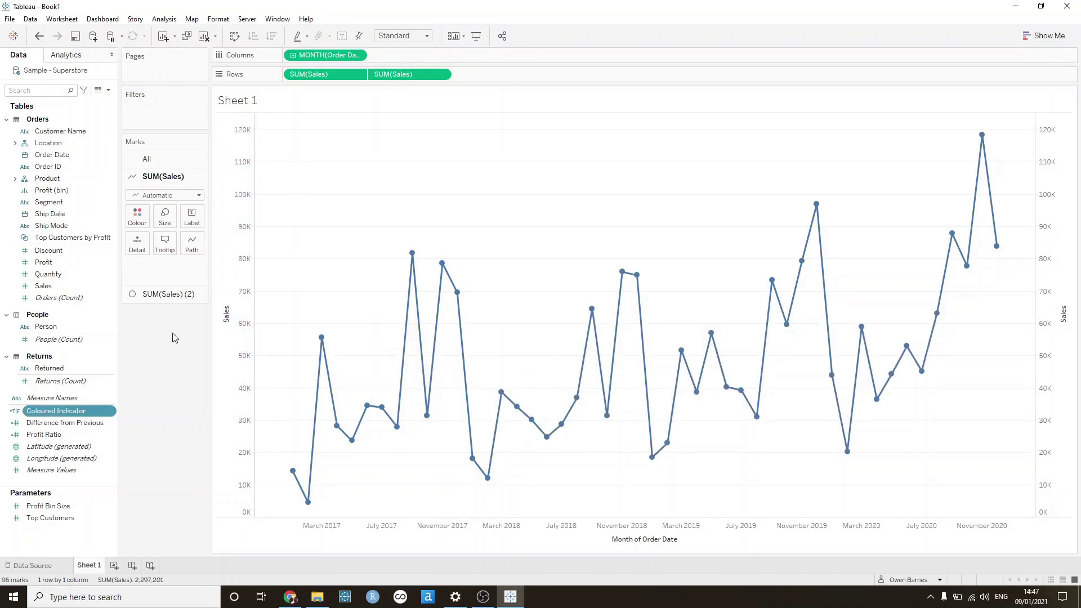
Step: Put Coloured Indicator on Colour for the SUM(Sales) (2) circle marks
{"action": "left_click", "coordinate": [161, 295]}
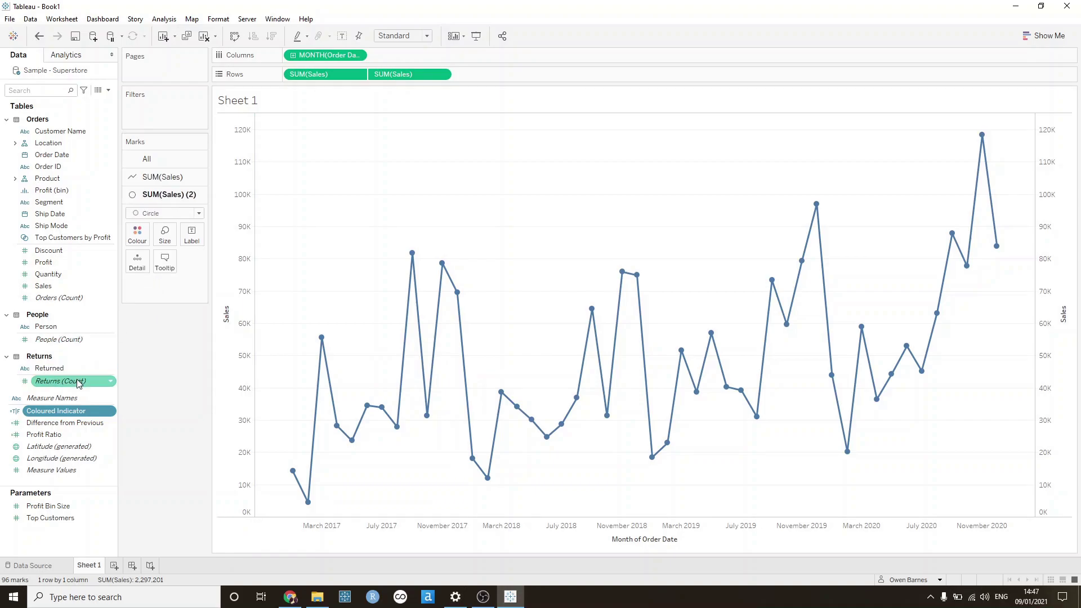
{"action": "left_click_drag", "start_coordinate": [61, 414], "coordinate": [141, 235]}
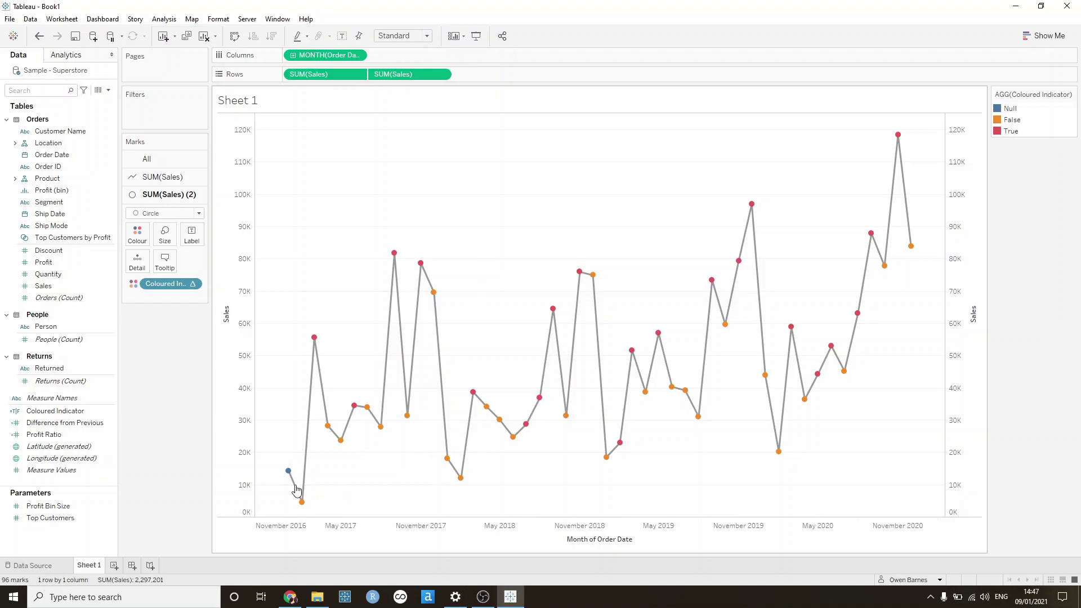
Step: Edit the indicator legend colours: Null grey, False red, True green
{"action": "mouse_move", "coordinate": [292, 477]}
{"action": "double_click", "coordinate": [1012, 120]}
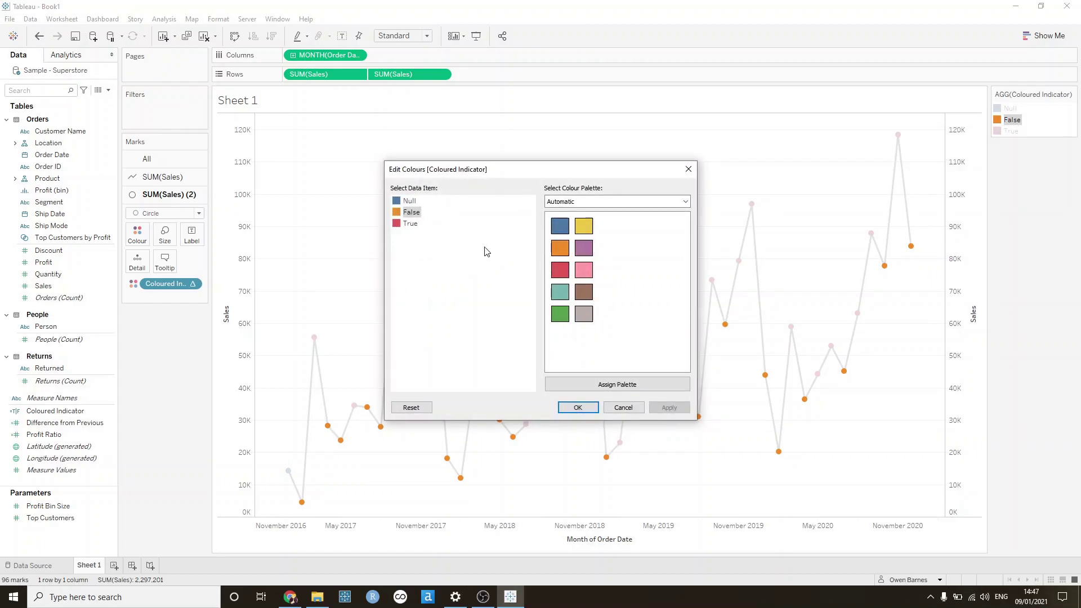
{"action": "left_click", "coordinate": [445, 263]}
{"action": "left_click", "coordinate": [410, 202]}
{"action": "left_click", "coordinate": [583, 318]}
{"action": "left_click", "coordinate": [411, 213]}
{"action": "left_click", "coordinate": [565, 268]}
{"action": "left_click", "coordinate": [414, 224]}
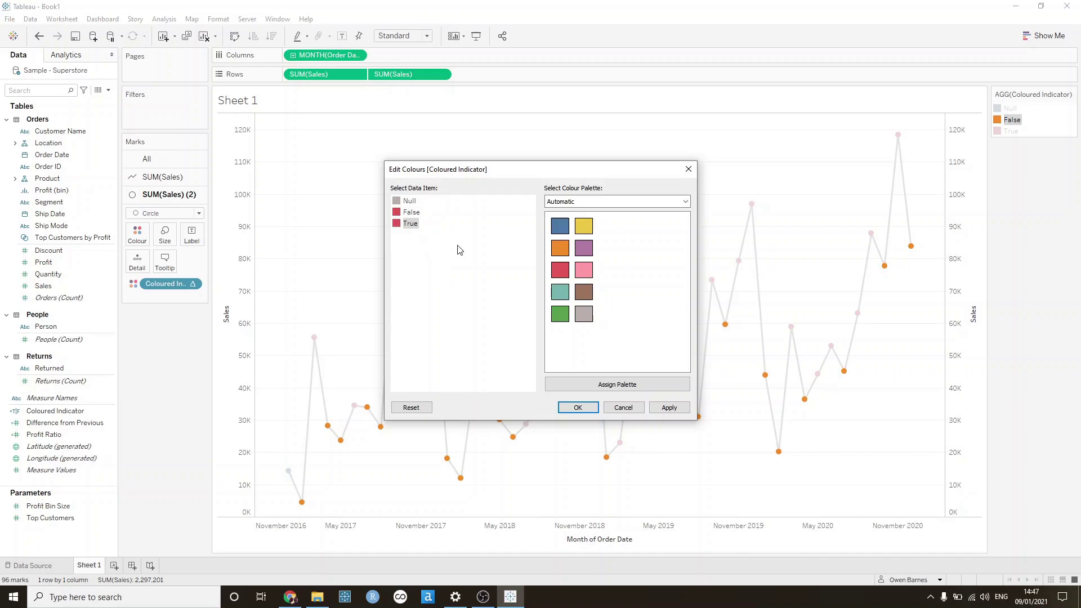
{"action": "left_click", "coordinate": [560, 314]}
{"action": "left_click", "coordinate": [577, 407]}
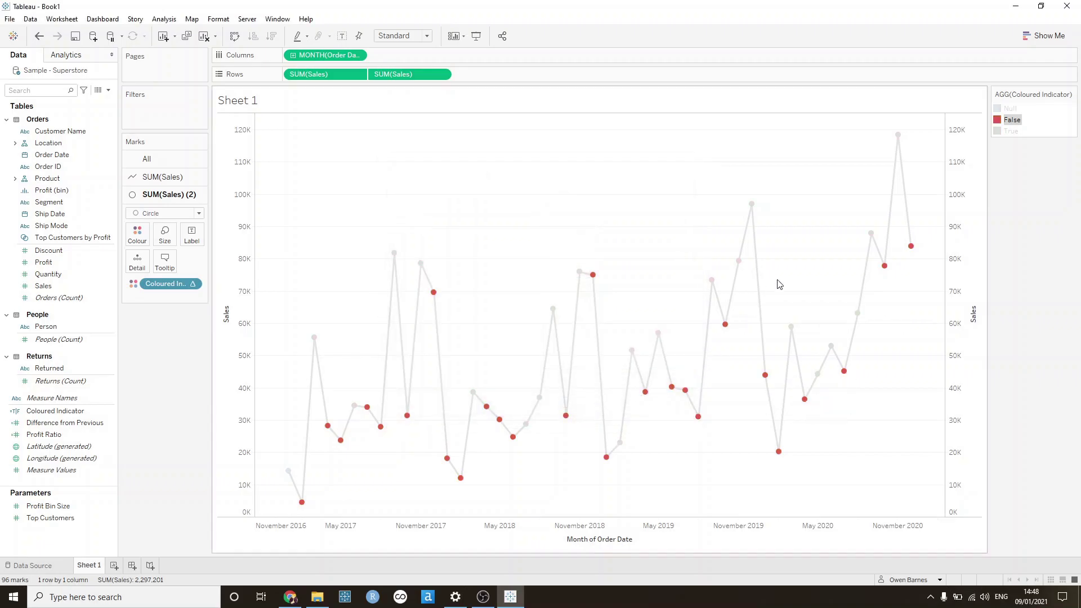
{"action": "mouse_move", "coordinate": [918, 257]}
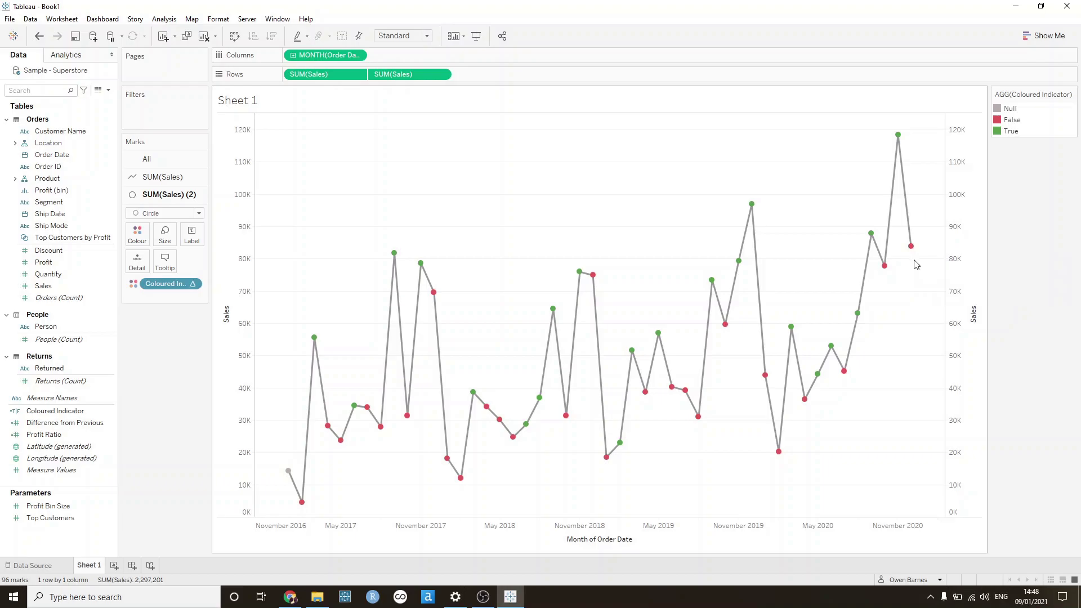
{"action": "mouse_move", "coordinate": [896, 142]}
Step: Turn off Show Header on the right-hand Sales axis
{"action": "right_click", "coordinate": [962, 239]}
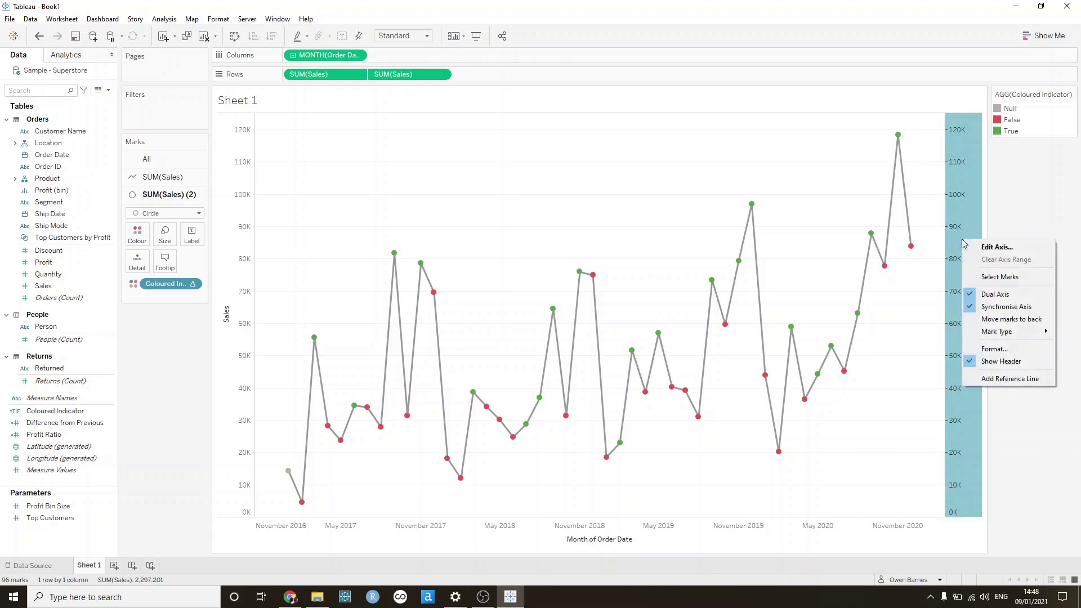
{"action": "left_click", "coordinate": [1001, 361]}
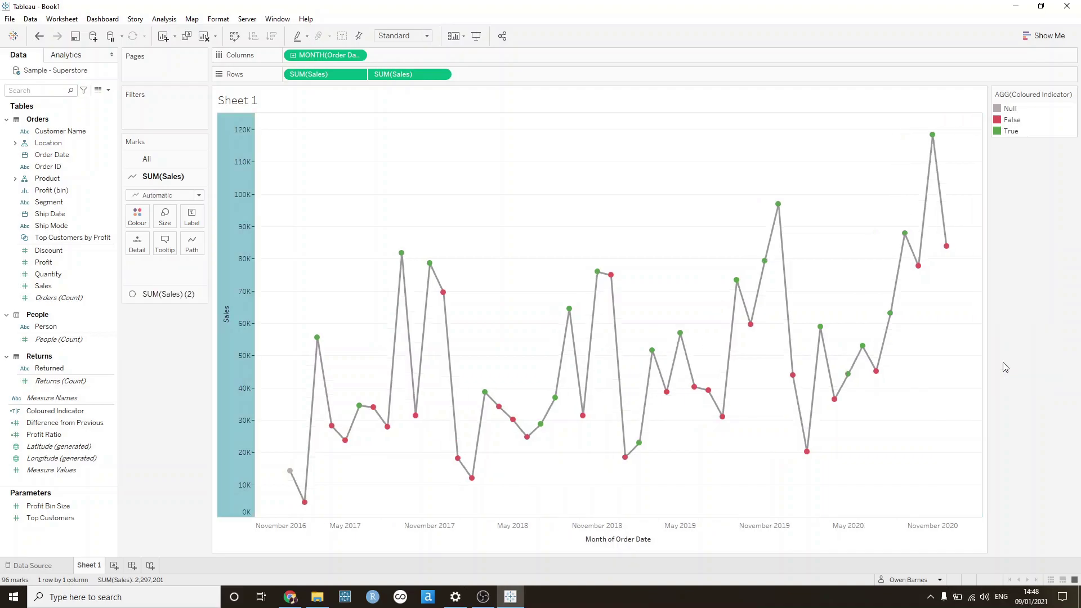
{"action": "left_click", "coordinate": [869, 387]}
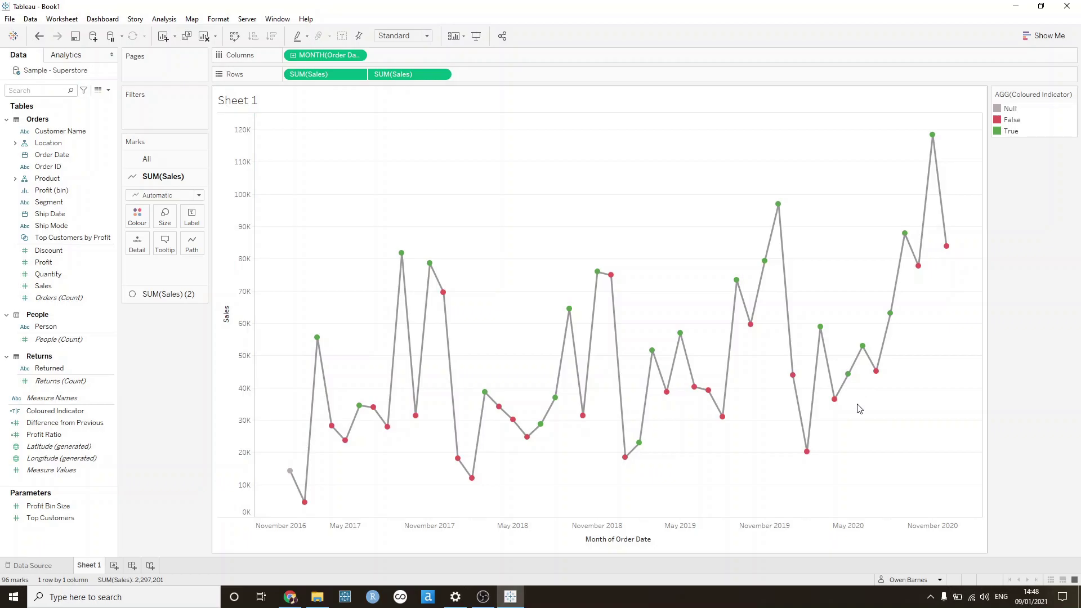